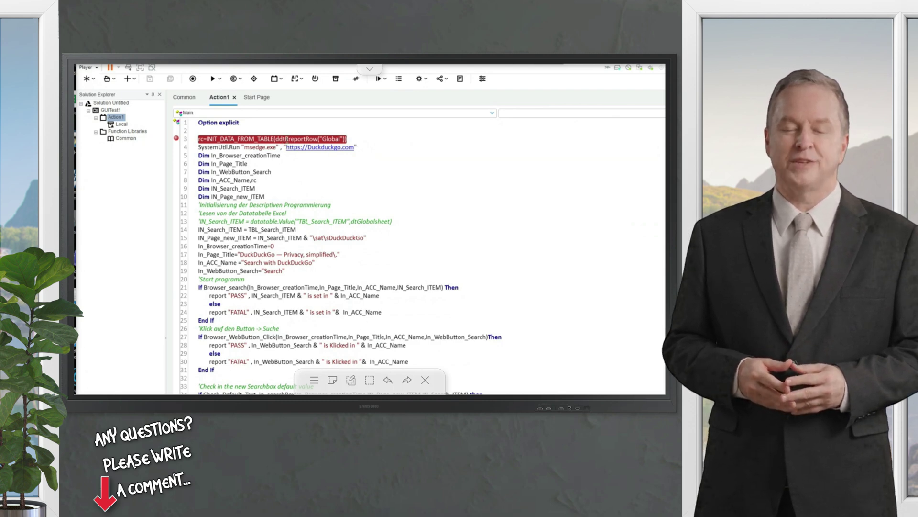
# - Highlight the ddtReportRow("Global") argument and compare the Action1 and Global data sheets
pyautogui.moveTo(275, 138); pyautogui.dragTo(344, 139)
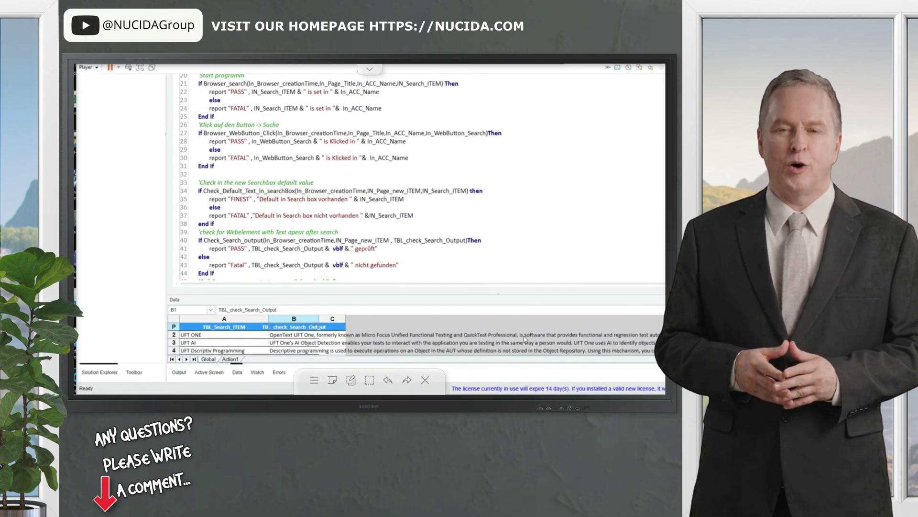
pyautogui.click(230, 359)
pyautogui.click(207, 359)
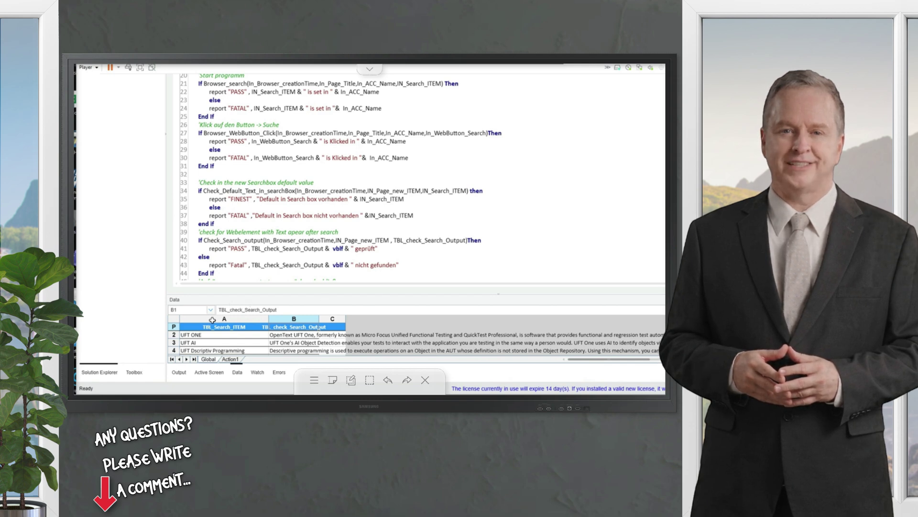
# - Inspect the TBL_Search_ITEM and TBL_check_Search_Output columns and the commented datatable lines
pyautogui.click(213, 318)
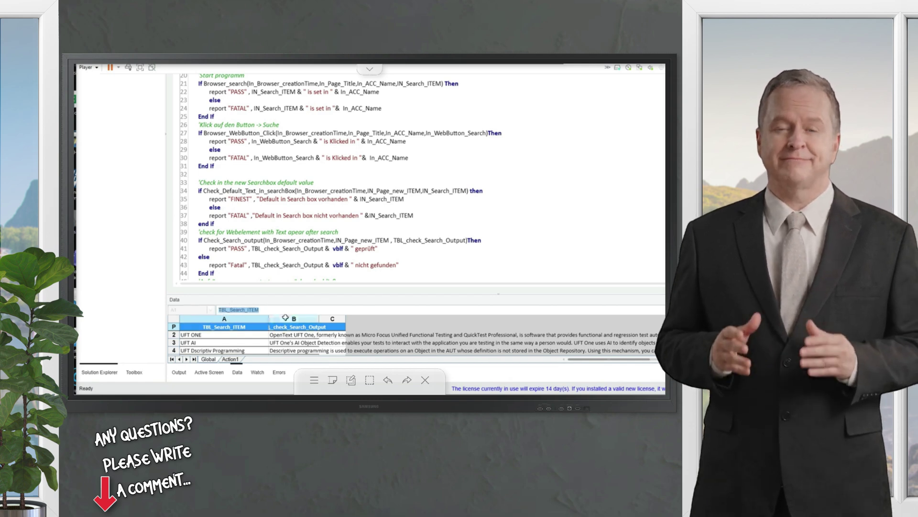
pyautogui.click(285, 319)
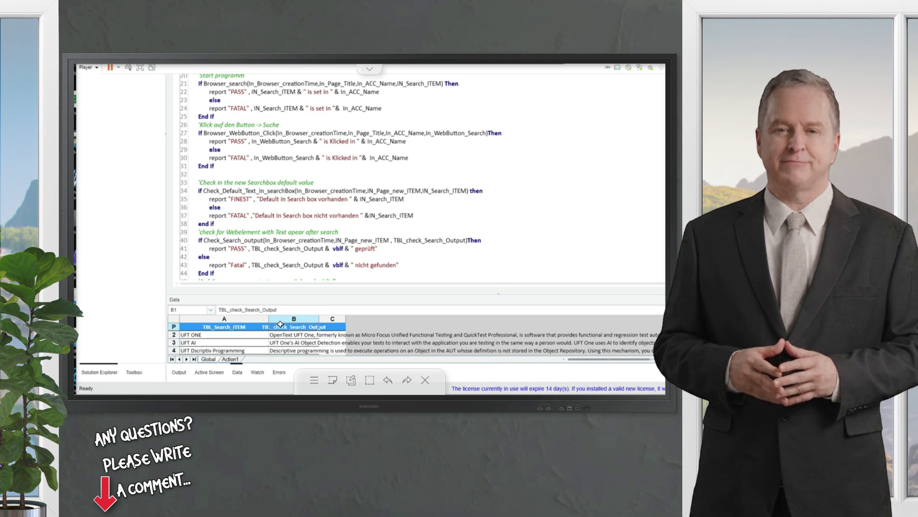
pyautogui.moveTo(277, 309); pyautogui.dragTo(198, 307)
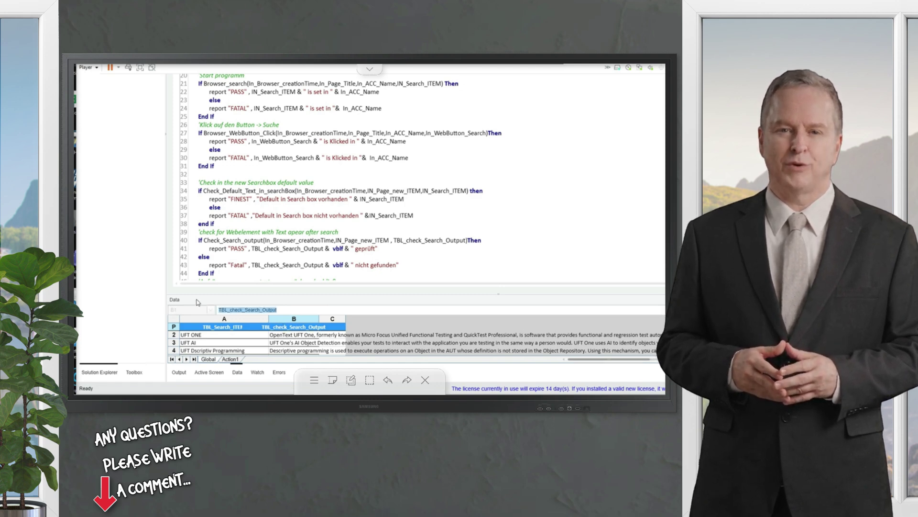
pyautogui.click(225, 319)
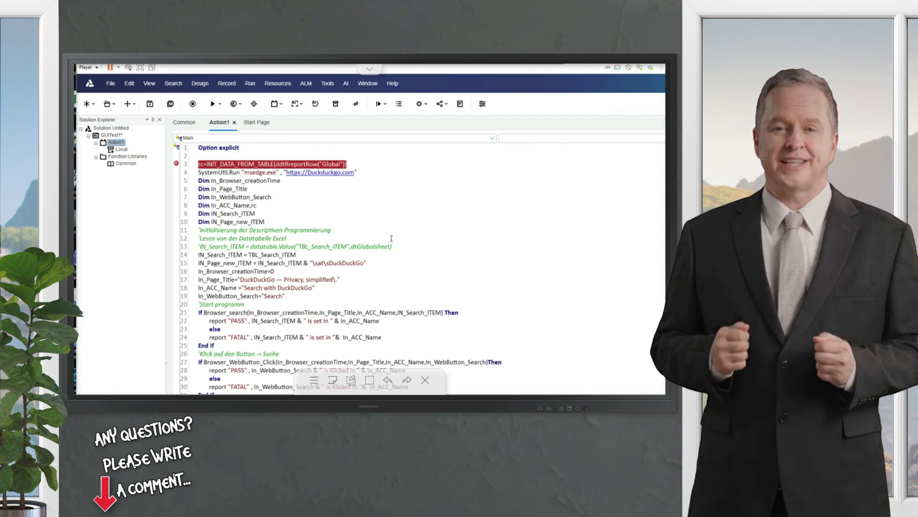
pyautogui.moveTo(391, 246); pyautogui.dragTo(253, 246)
pyautogui.click(321, 244)
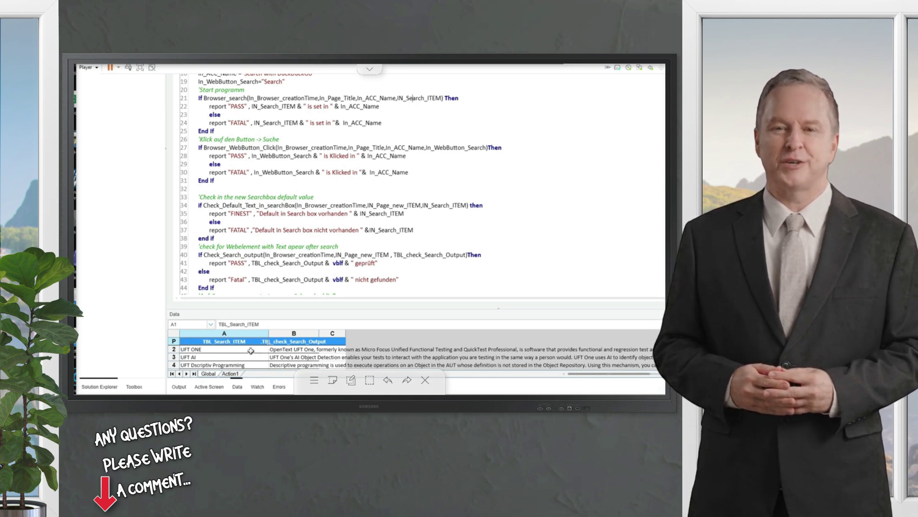
# - Read the UFT ONE, UFT AI and descriptive programming descriptions in cells B2–B4
pyautogui.click(288, 349)
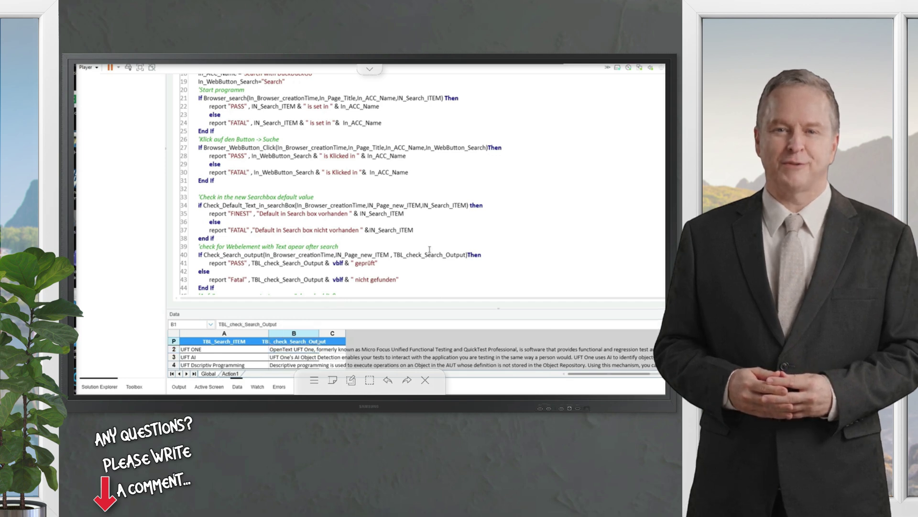
pyautogui.click(289, 343)
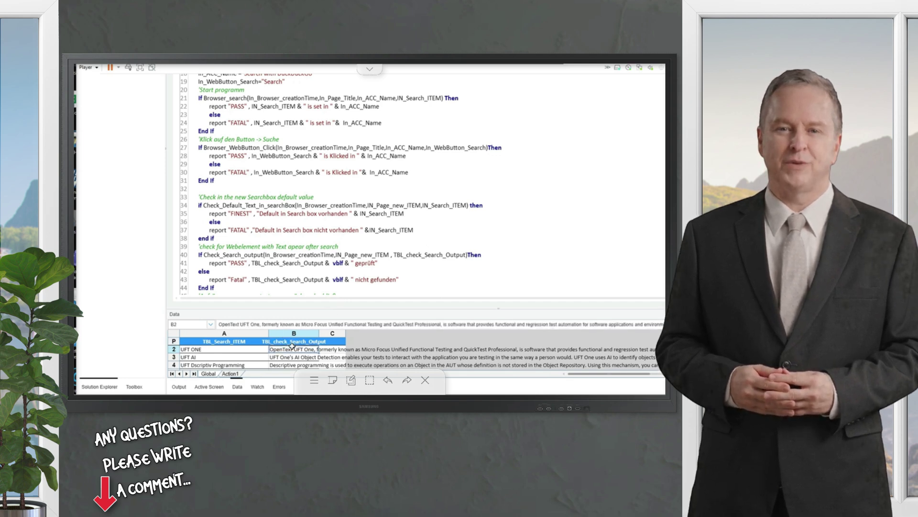
pyautogui.click(291, 357)
pyautogui.click(291, 365)
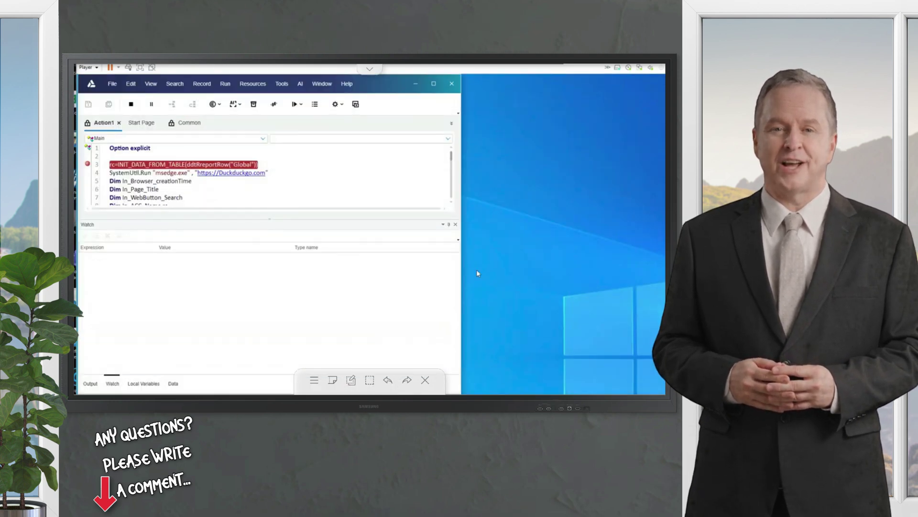
# - Watch TBL_check_Search_Output in the Watch pane, step with F10 and resume the run
pyautogui.click(151, 83)
pyautogui.moveTo(165, 188)
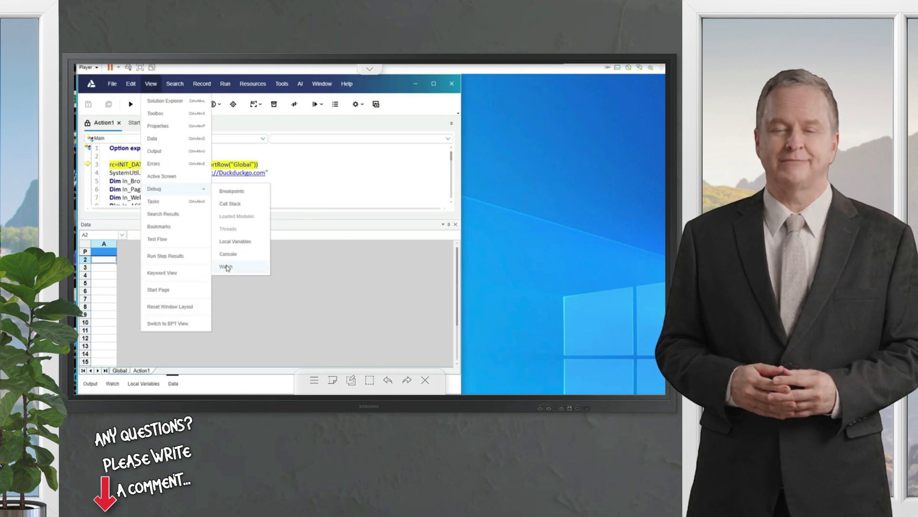
pyautogui.click(227, 267)
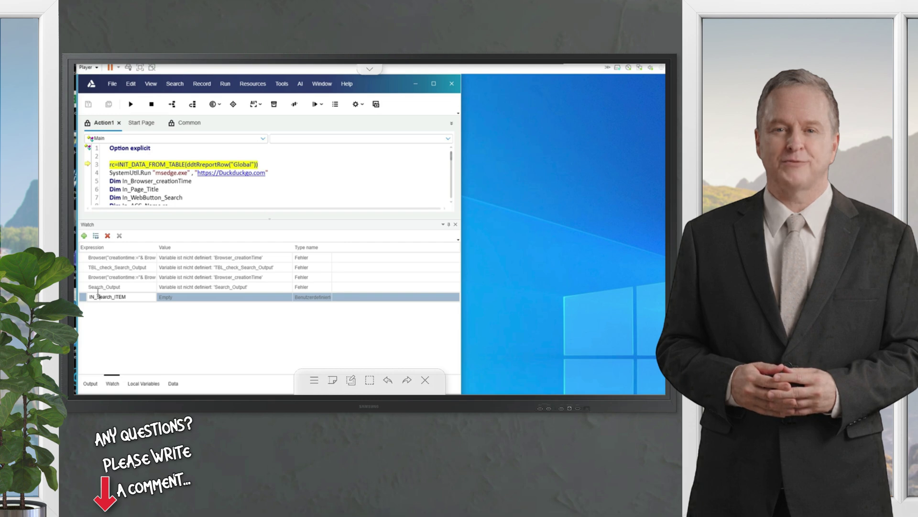
pyautogui.click(109, 268)
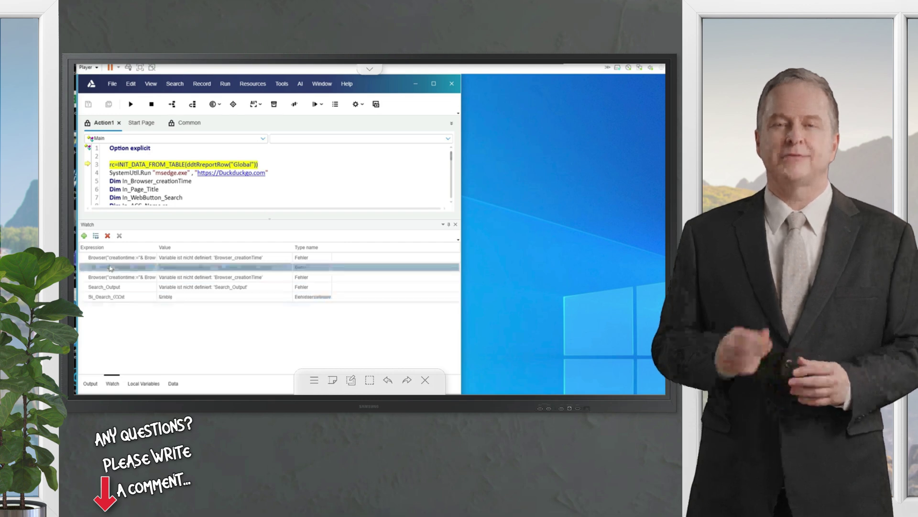
pyautogui.click(181, 267)
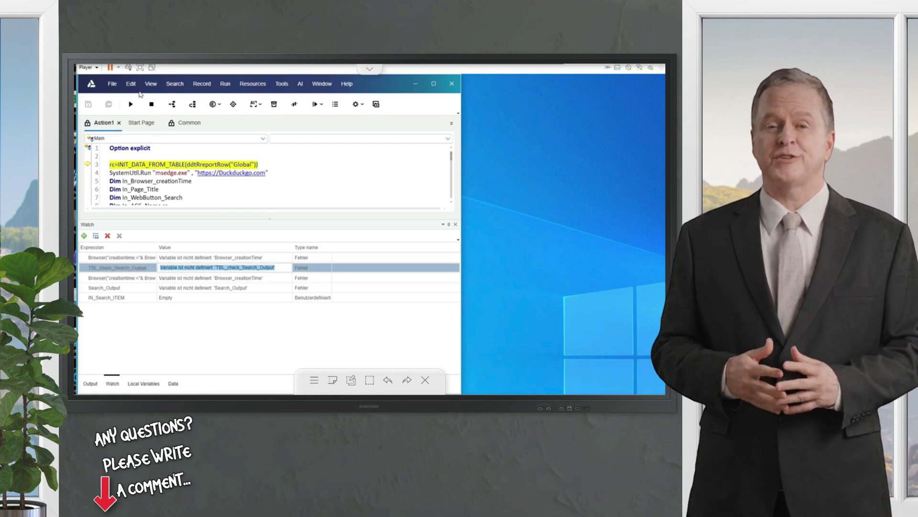
pyautogui.press('F10')
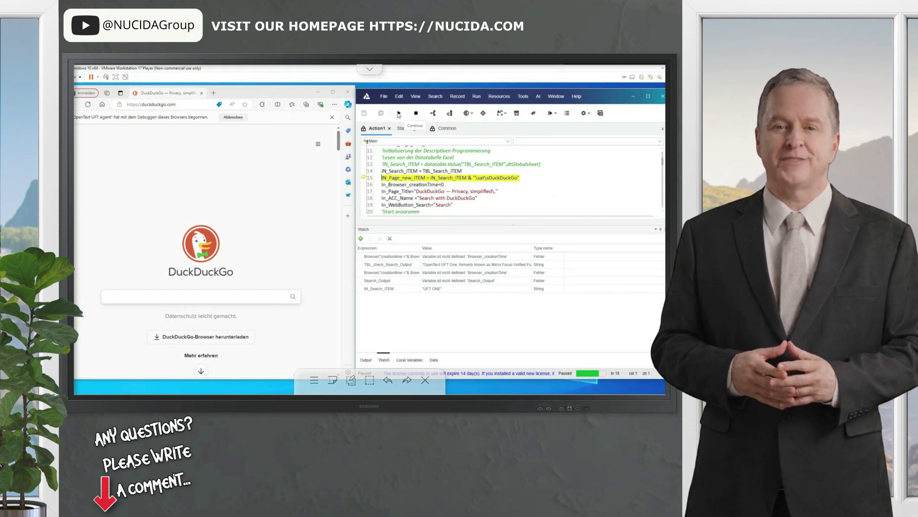
pyautogui.click(399, 114)
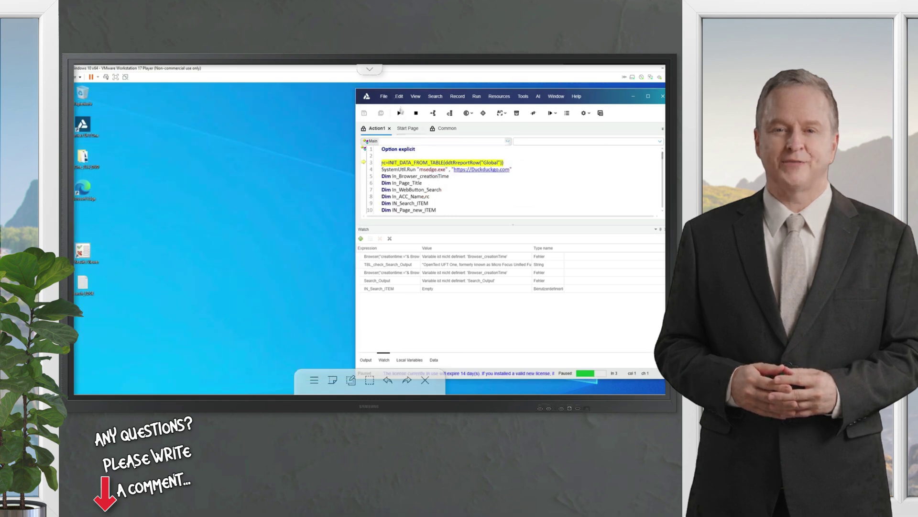
pyautogui.click(434, 359)
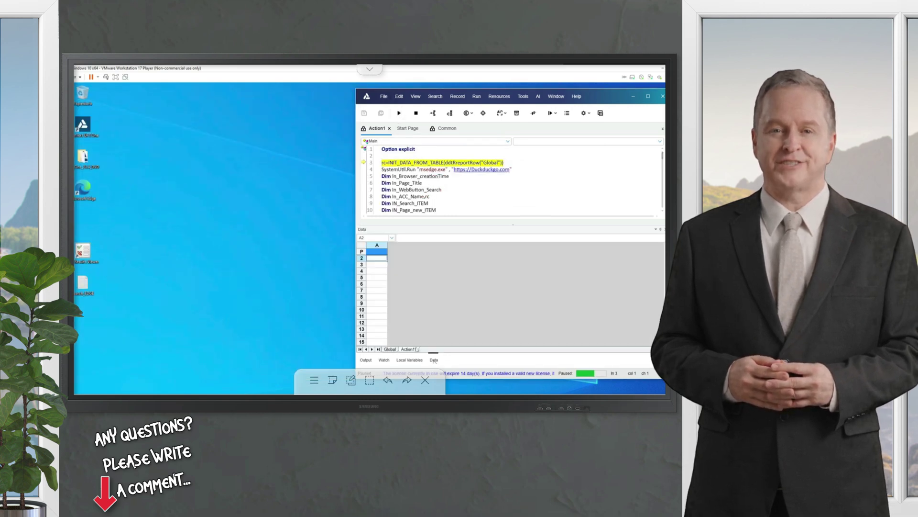
pyautogui.click(392, 349)
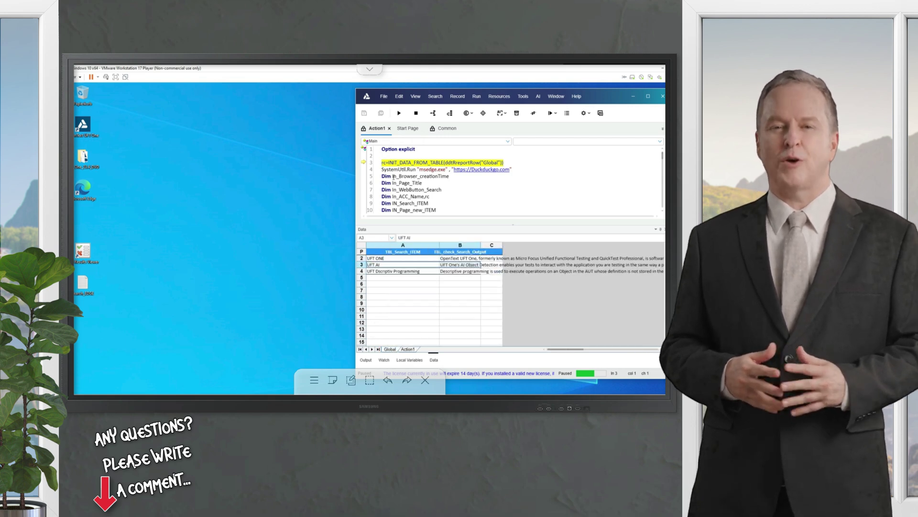
pyautogui.click(384, 359)
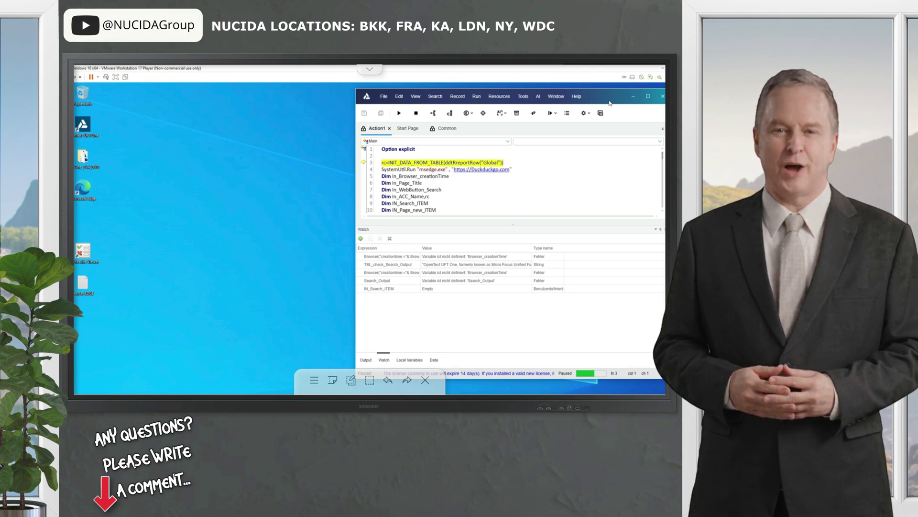
# - Step and resume through the UFT AI and remaining iterations until completion, then open the report
pyautogui.press('F10')
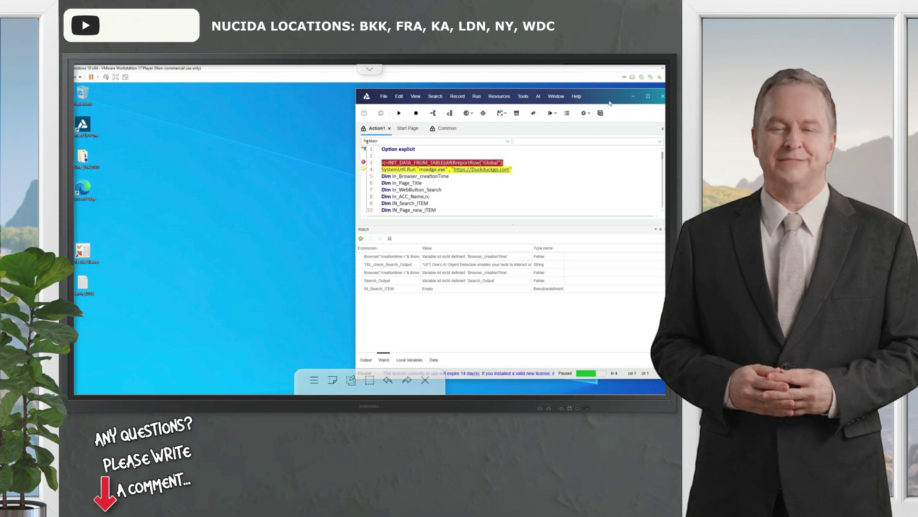
pyautogui.click(434, 264)
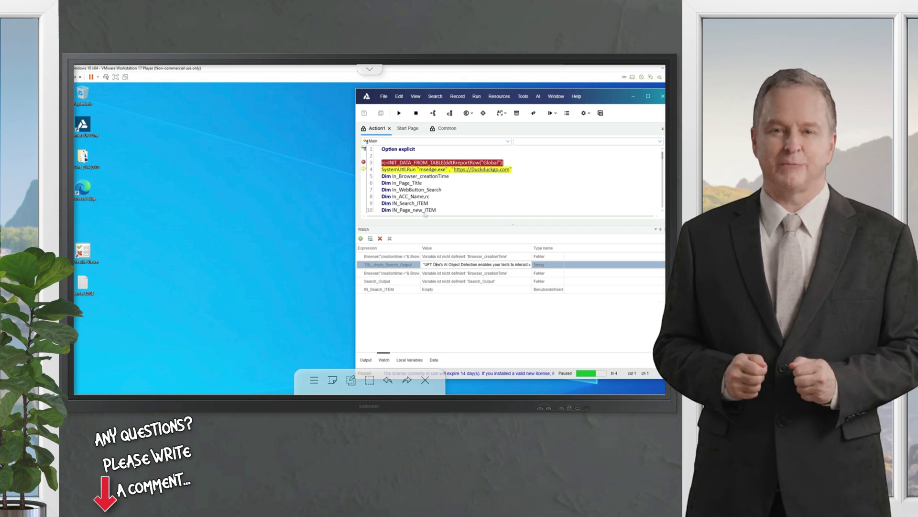
pyautogui.click(400, 113)
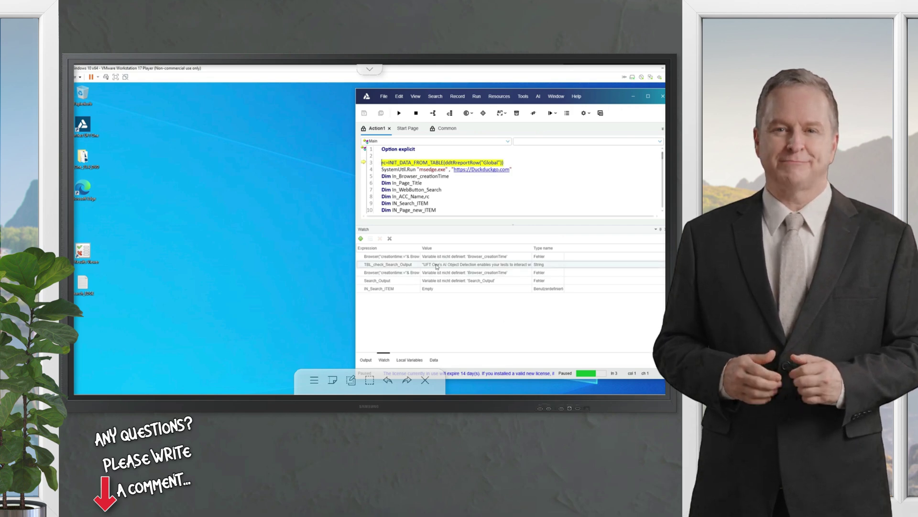
pyautogui.press('F10')
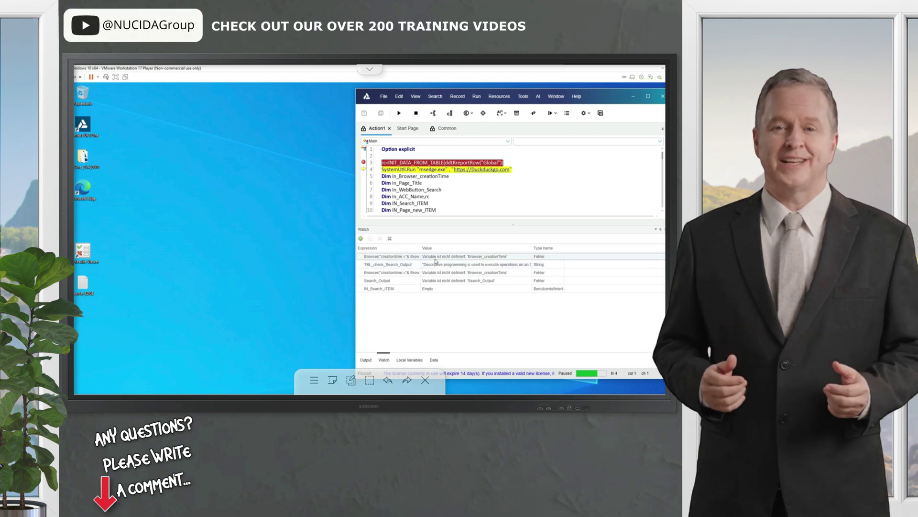
pyautogui.click(399, 112)
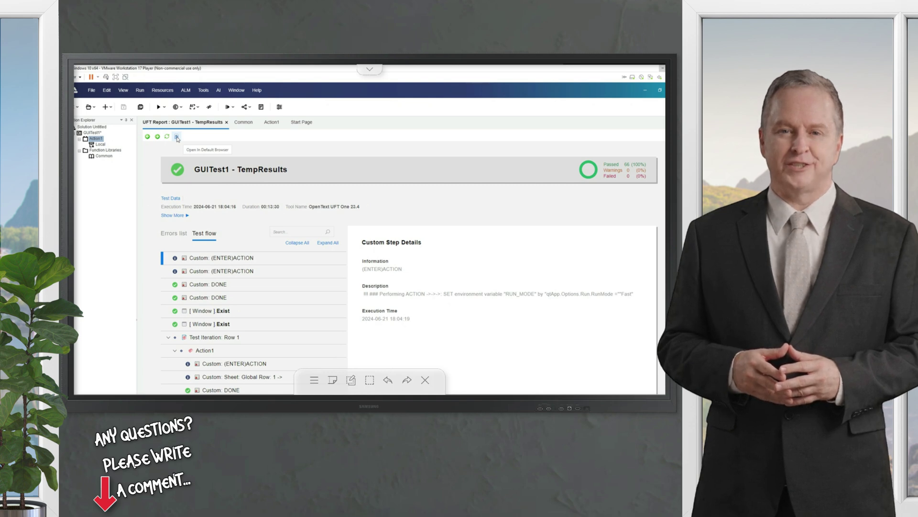
pyautogui.click(177, 137)
pyautogui.scroll(-3, 291, 255)
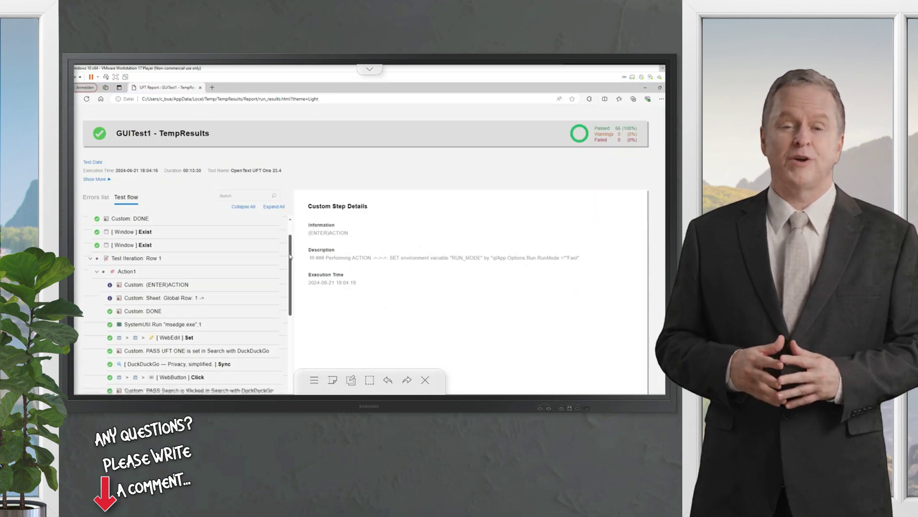
pyautogui.scroll(3, 291, 255)
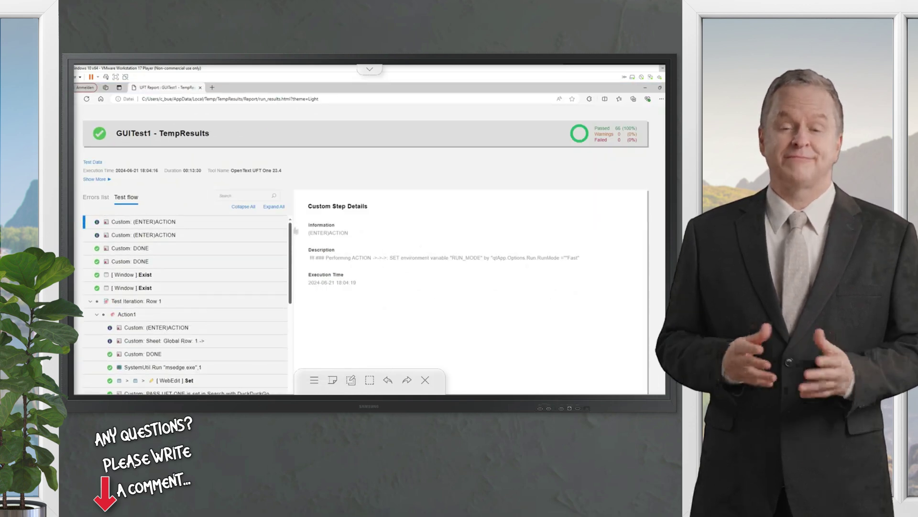
# - Inspect the action-entry step, both DONE steps and the Action1 entry in Test flow
pyautogui.click(165, 236)
pyautogui.click(156, 249)
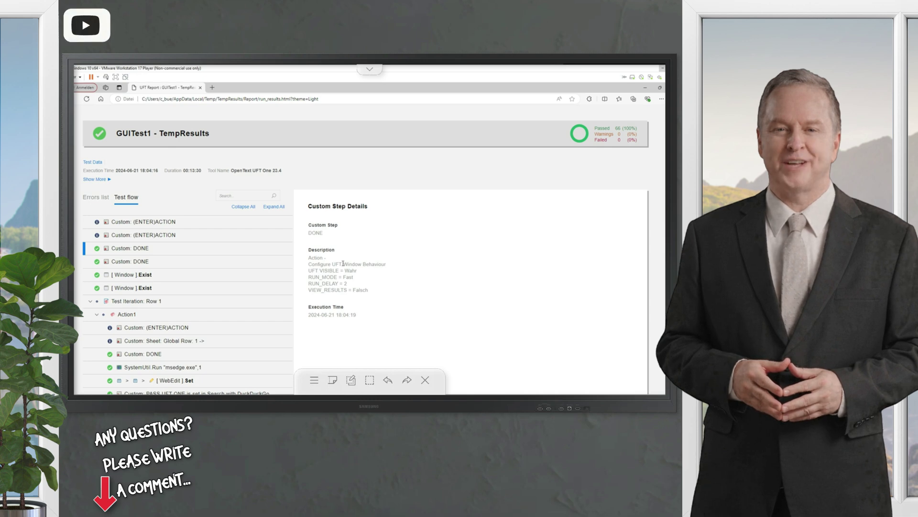
pyautogui.click(221, 261)
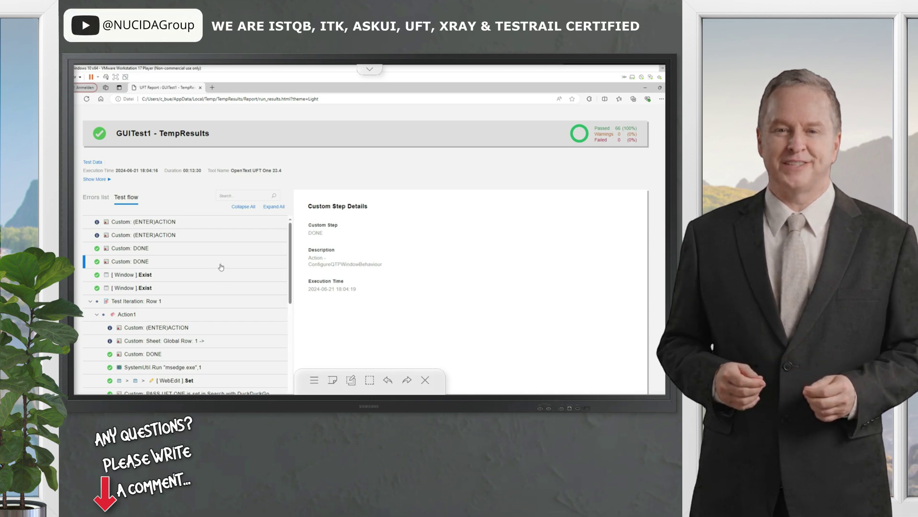
pyautogui.click(157, 327)
pyautogui.scroll(-3, 288, 302)
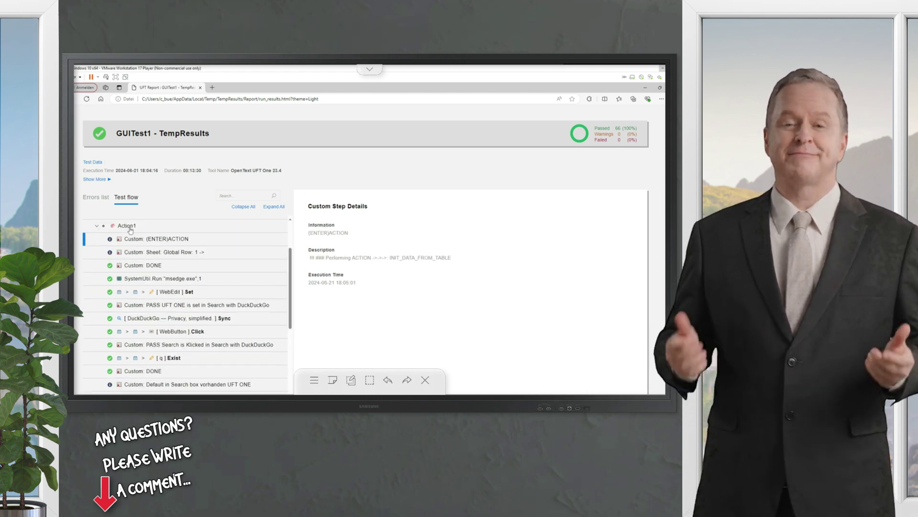
# - Review Row 1's data-loading step and its stored TBL_check_Search_Output description
pyautogui.click(177, 252)
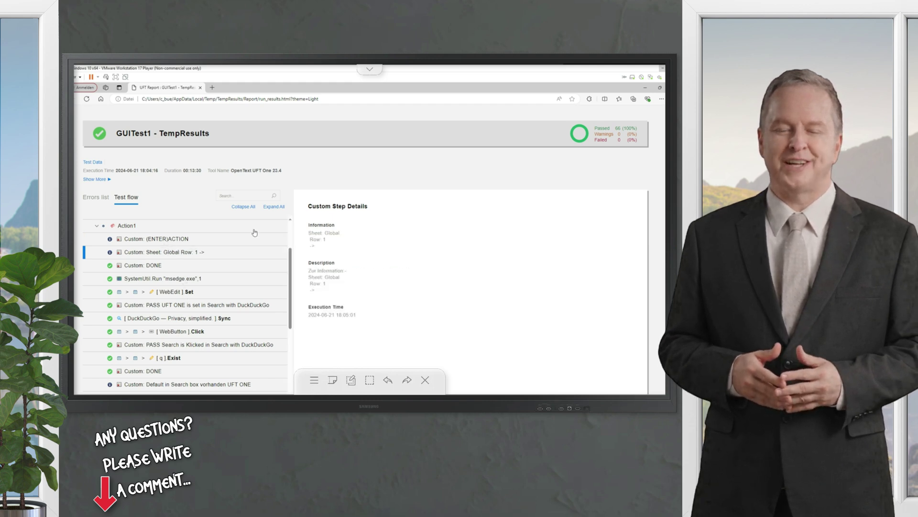
pyautogui.click(211, 265)
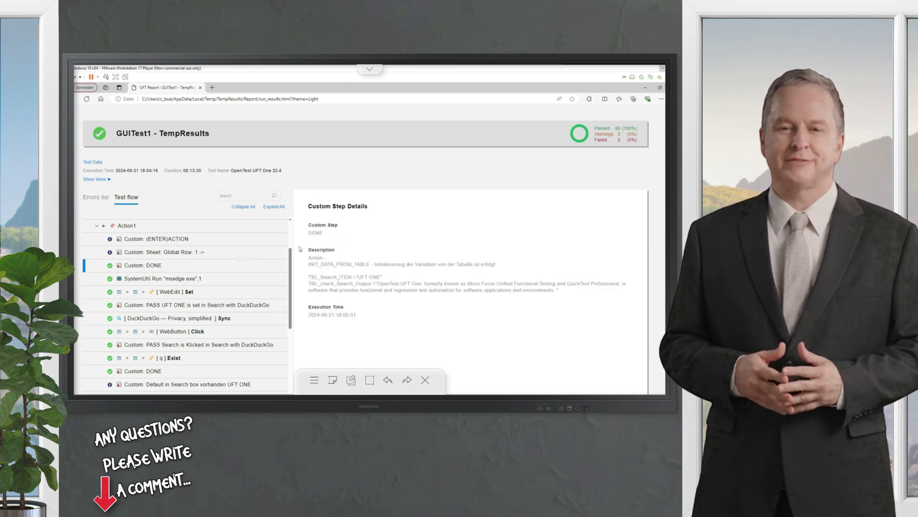
pyautogui.doubleClick(330, 277)
pyautogui.click(417, 276)
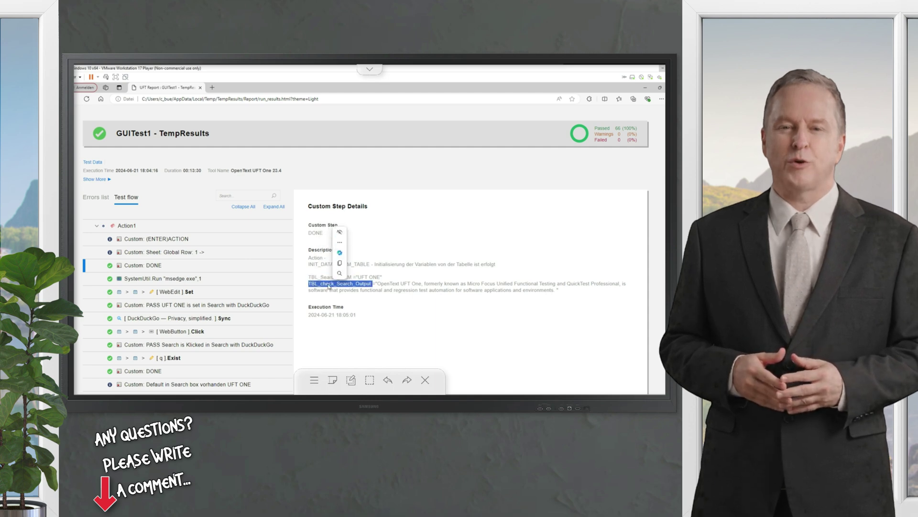
pyautogui.moveTo(379, 283); pyautogui.dragTo(560, 290)
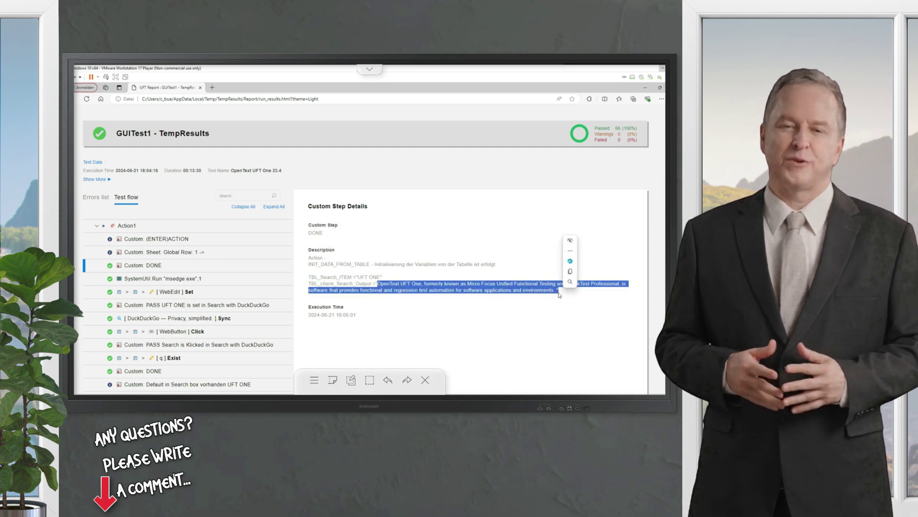
# - Review the WebEdit Set, search check and WebButton Click steps, then view the enlarged screenshot
pyautogui.click(184, 279)
pyautogui.click(176, 291)
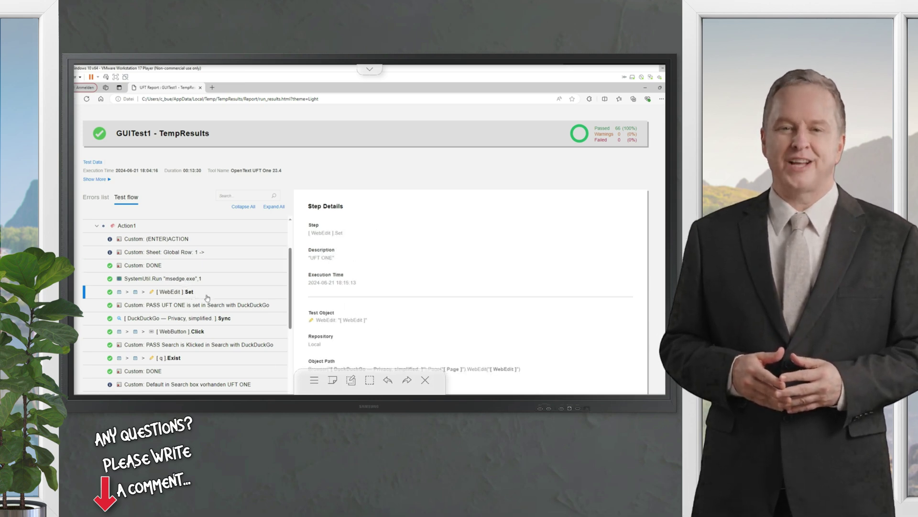
pyautogui.click(215, 306)
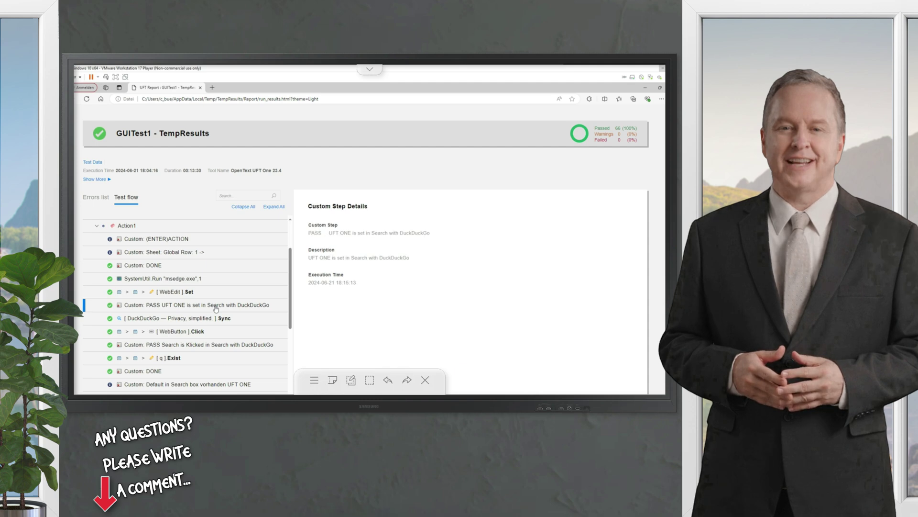
pyautogui.click(203, 331)
pyautogui.scroll(-5, 215, 302)
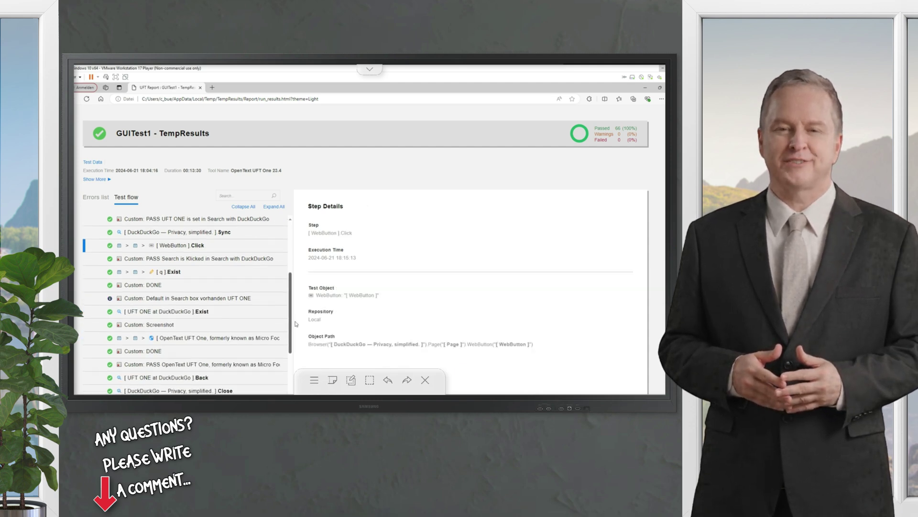
pyautogui.scroll(-3, 216, 302)
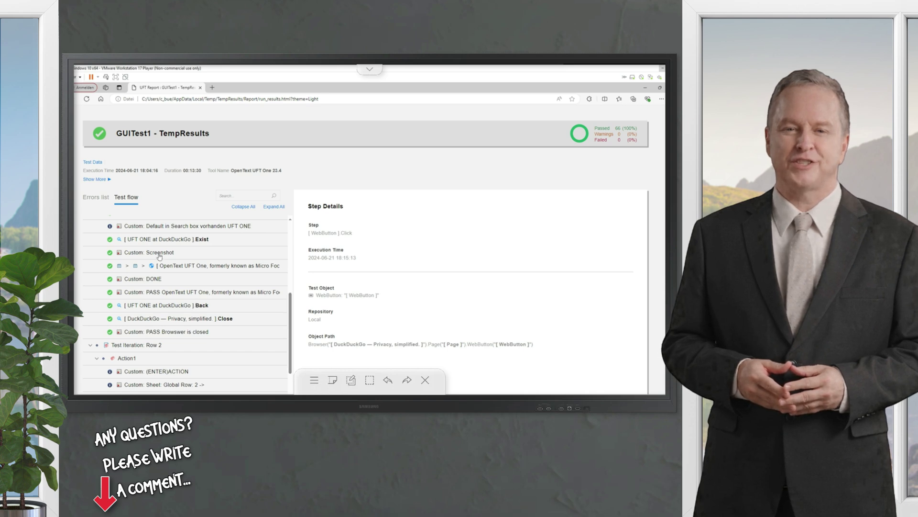
pyautogui.click(165, 252)
pyautogui.click(321, 332)
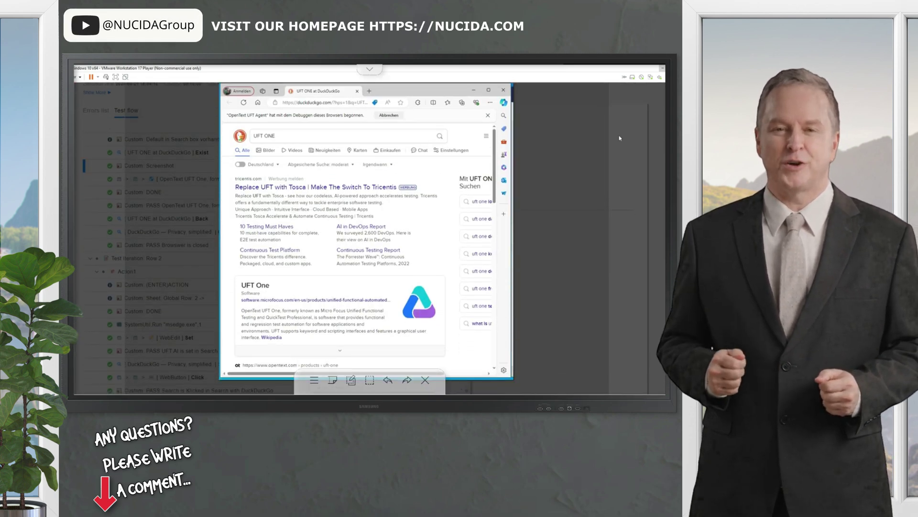
pyautogui.scroll(3, 423, 161)
pyautogui.click(322, 158)
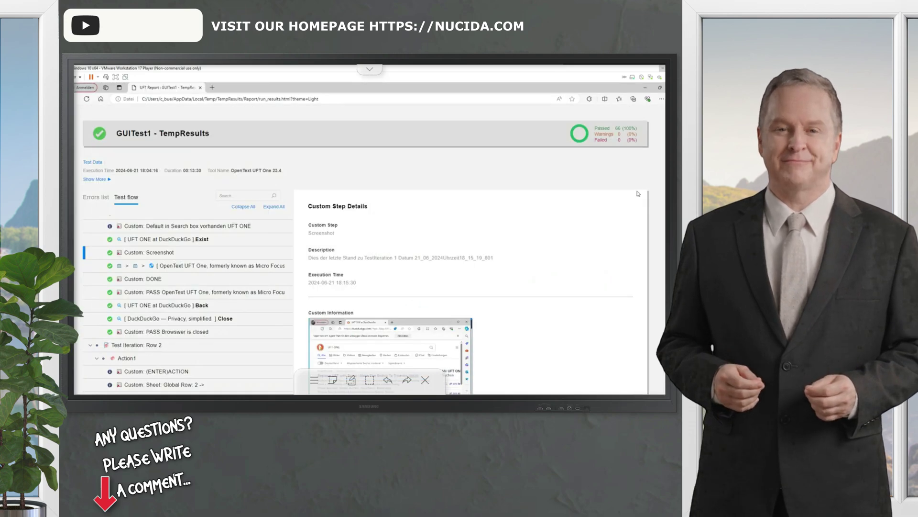
pyautogui.scroll(-3, 321, 157)
pyautogui.scroll(-5, 290, 346)
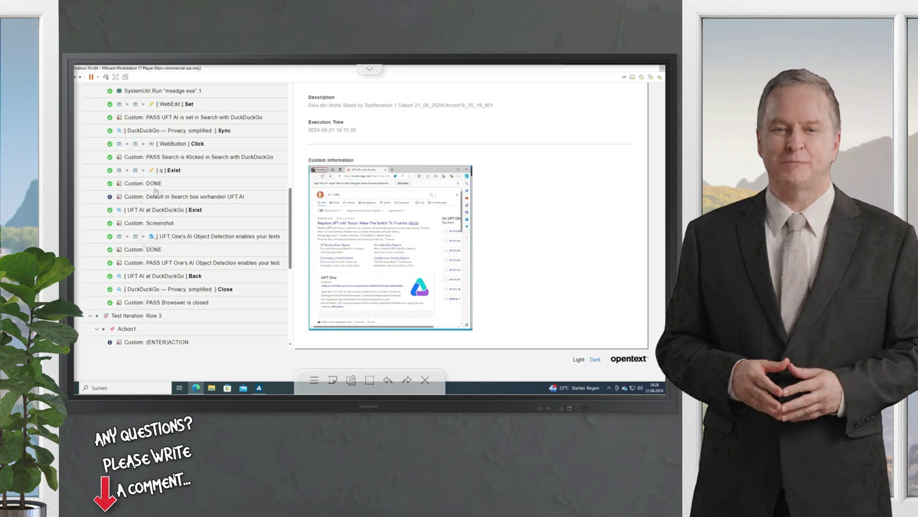
# - Review the search box info step, the AI Object Detection test object and its PASS check
pyautogui.click(154, 196)
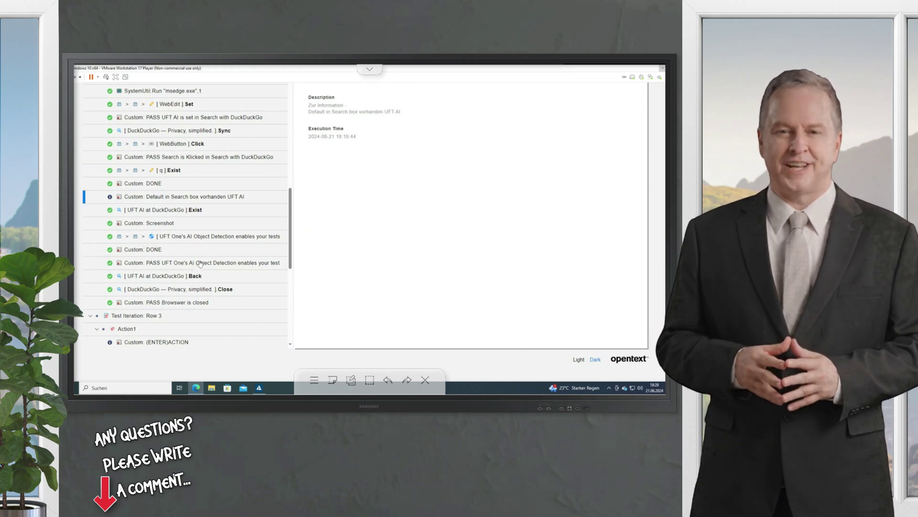
pyautogui.click(201, 236)
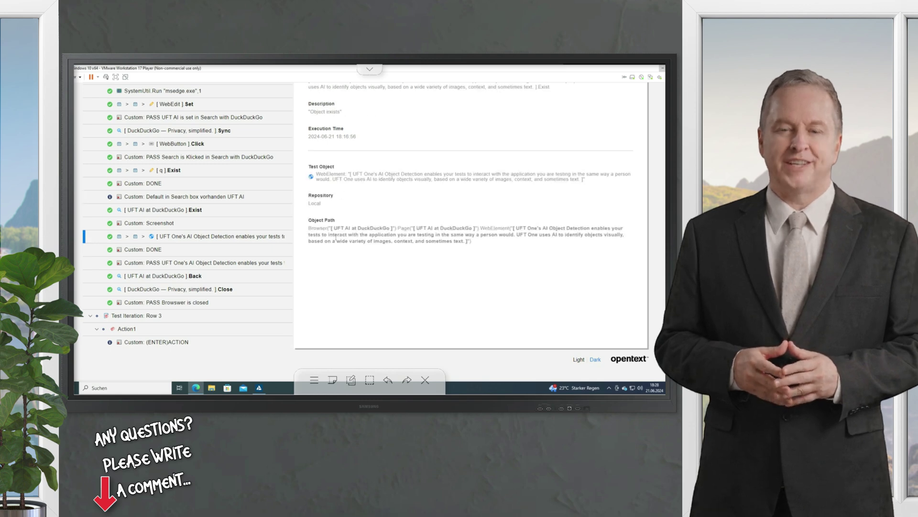
pyautogui.moveTo(350, 174); pyautogui.dragTo(587, 180)
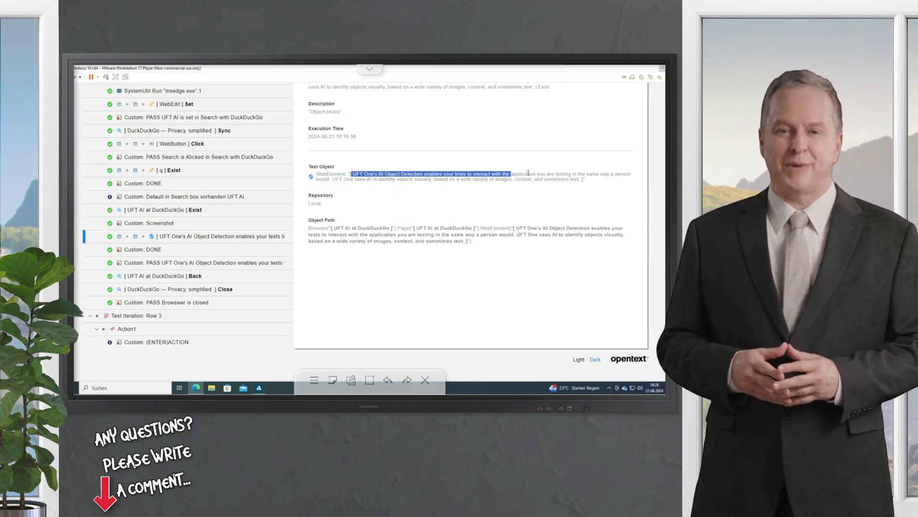
pyautogui.click(399, 172)
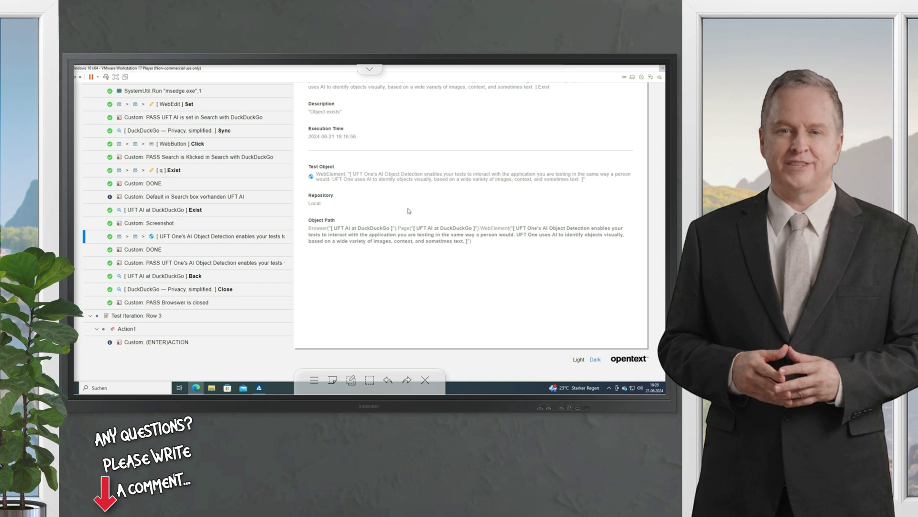
pyautogui.click(211, 263)
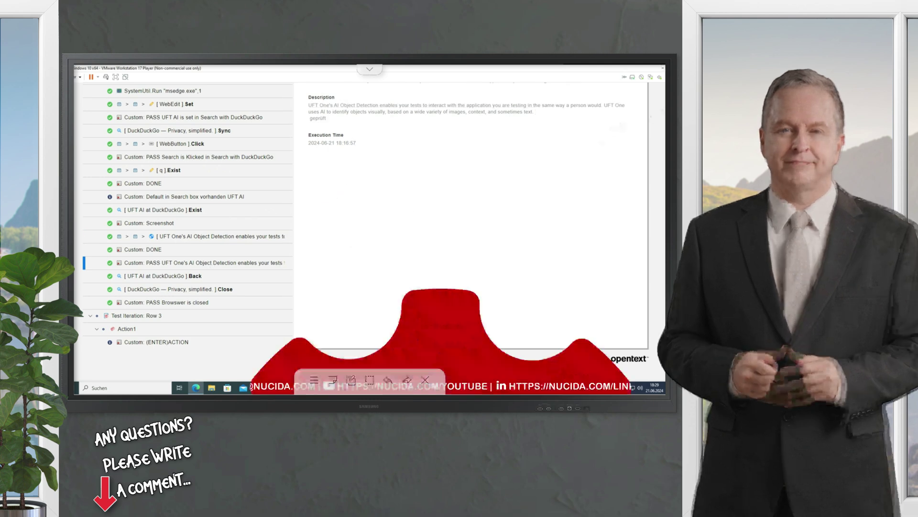